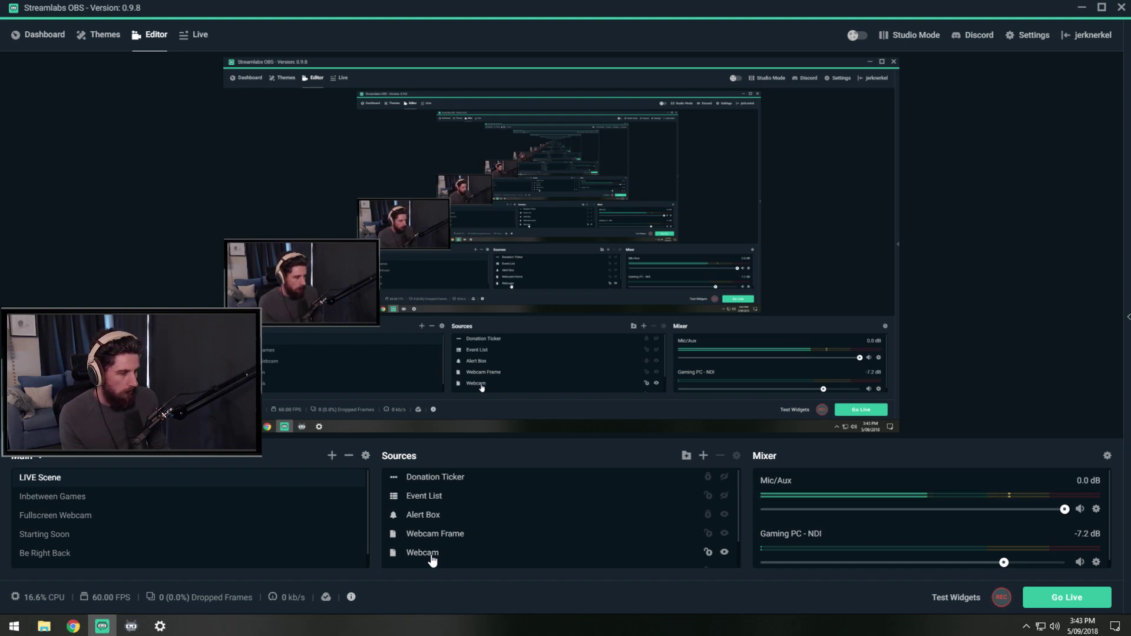
Select the Webcam source in the LIVE scene's Sources panel
{"action": "left_click", "coordinate": [431, 560]}
Open the Webcam's Properties (C922, custom 1920x1080, 30 FPS, MJPEG) and resize the dialog
{"action": "right_click", "coordinate": [431, 559]}
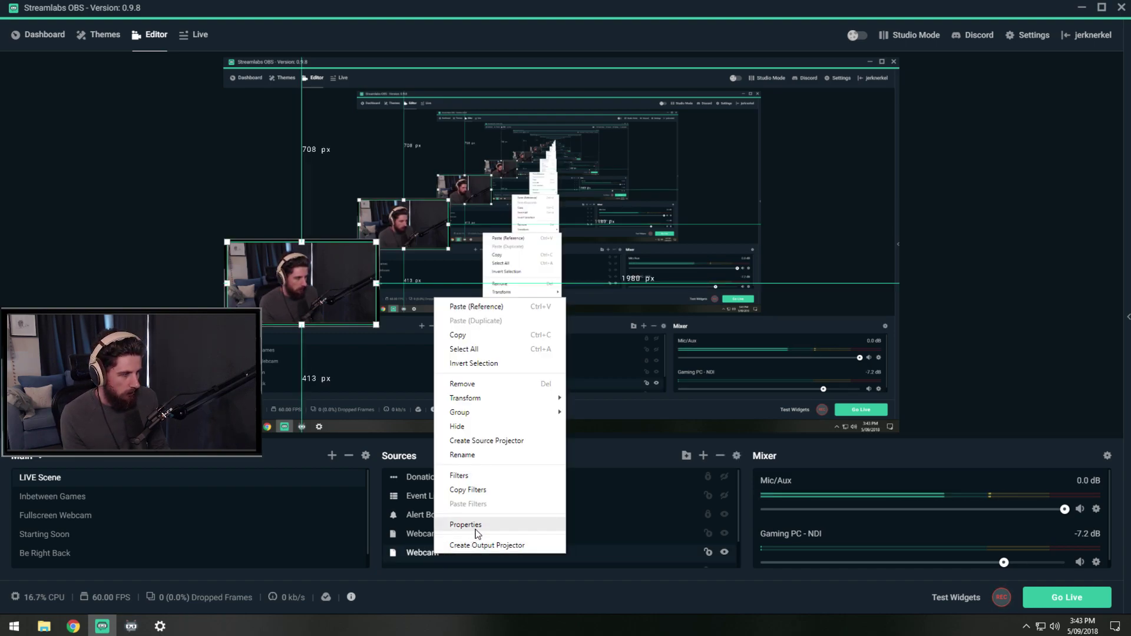
{"action": "left_click", "coordinate": [475, 525]}
{"action": "left_click_drag", "start_coordinate": [544, 80], "coordinate": [330, 40]}
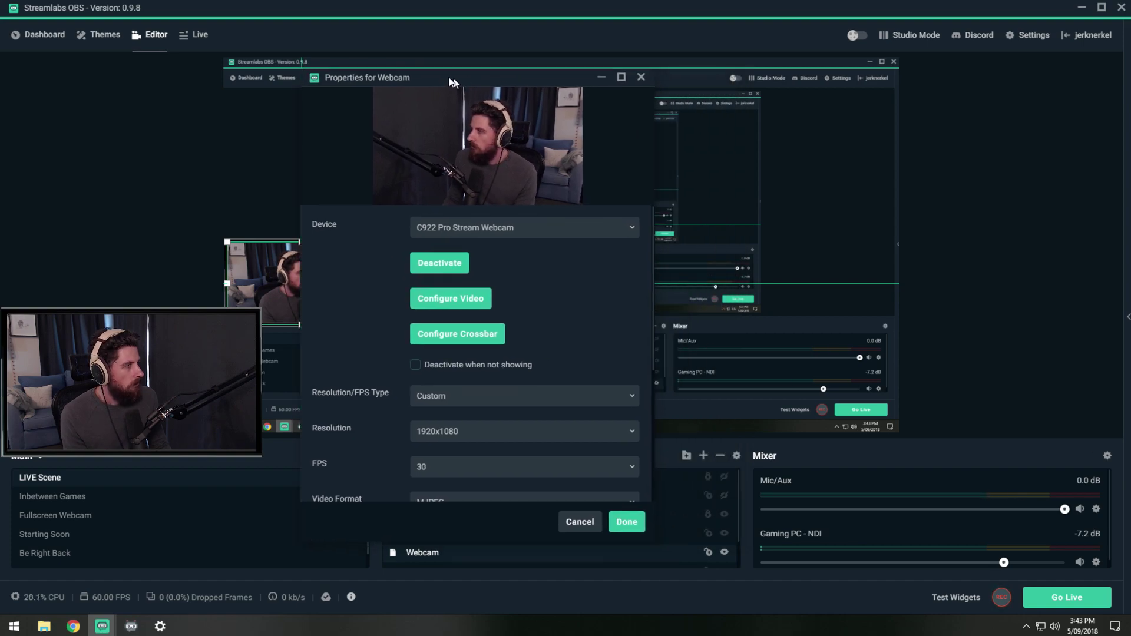
{"action": "left_click_drag", "start_coordinate": [527, 502], "coordinate": [881, 550]}
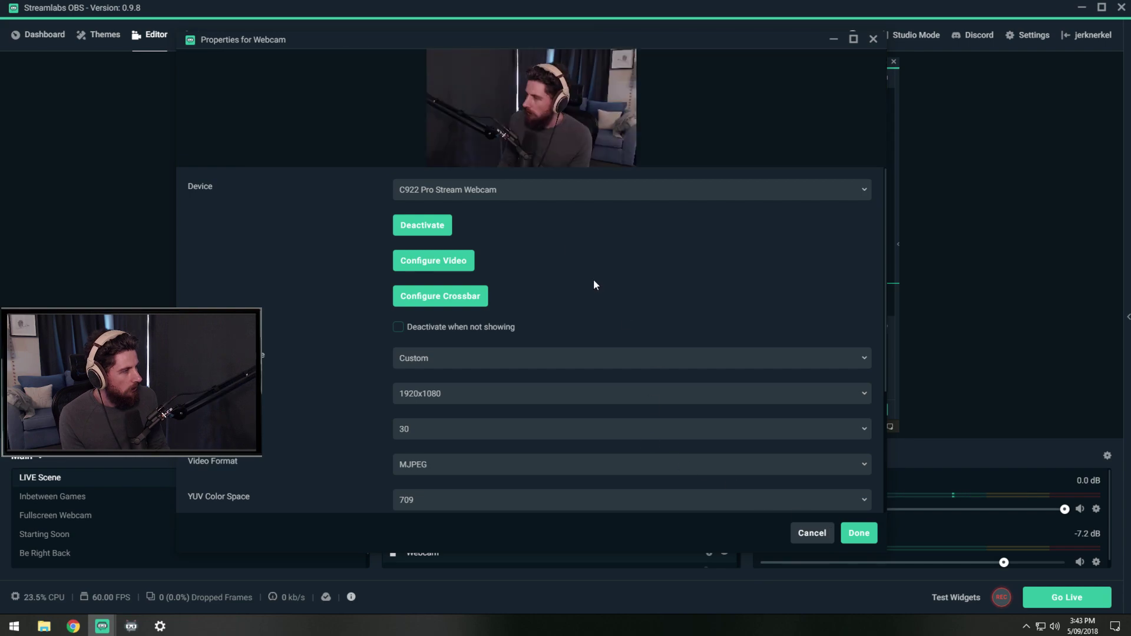
{"action": "left_click_drag", "start_coordinate": [442, 33], "coordinate": [442, 8]}
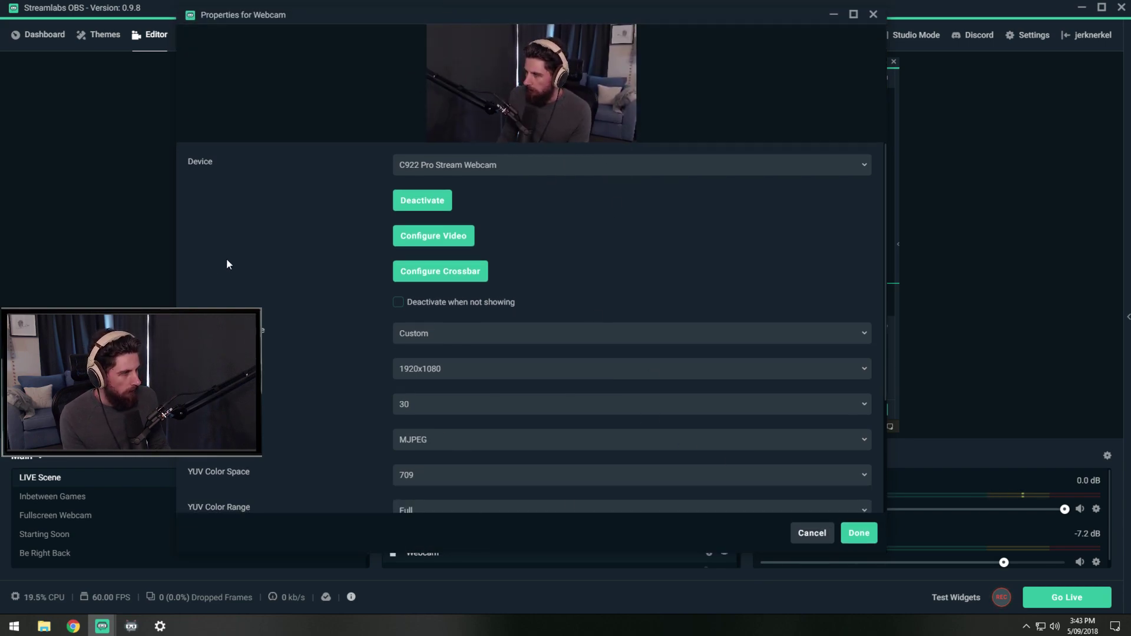
{"action": "left_click_drag", "start_coordinate": [180, 271], "coordinate": [304, 265]}
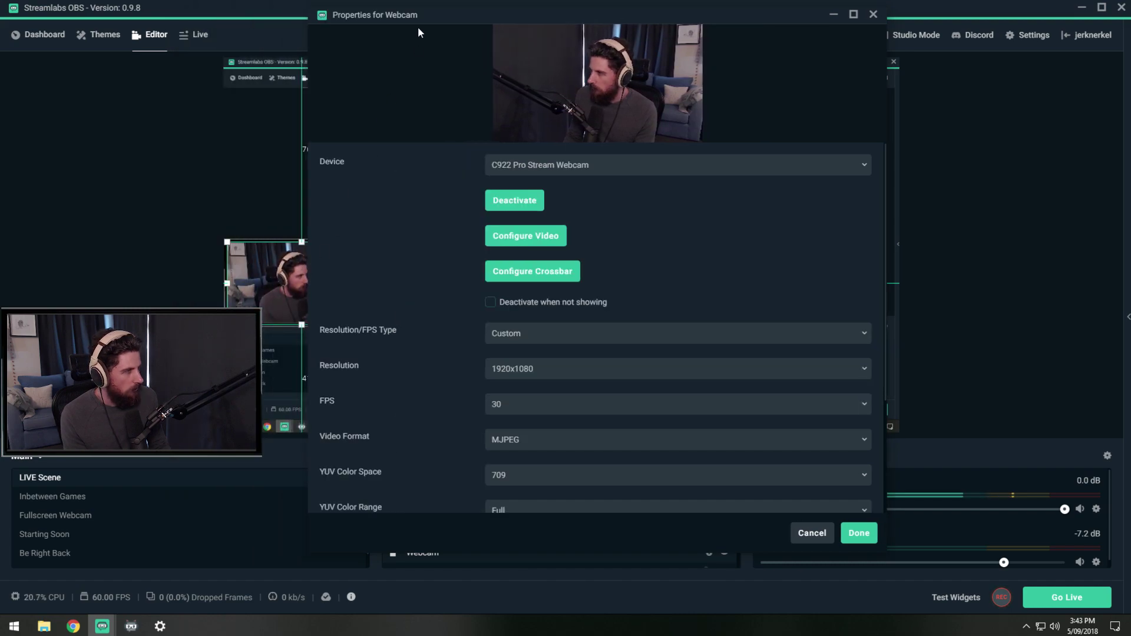
{"action": "left_click_drag", "start_coordinate": [417, 26], "coordinate": [366, 28]}
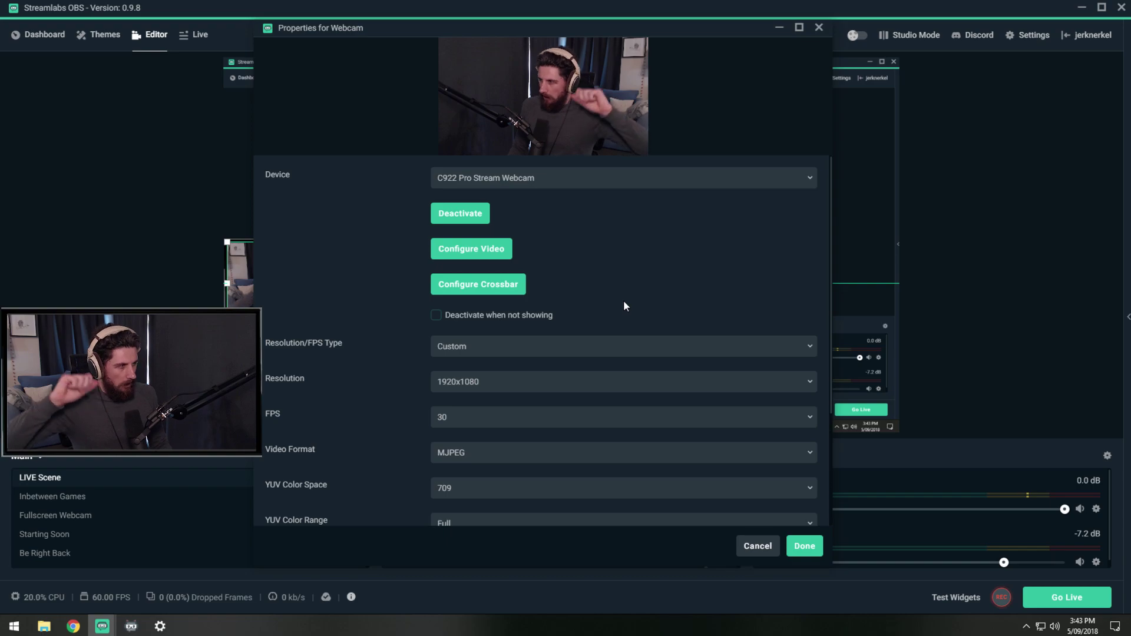
{"action": "scroll", "coordinate": [630, 291], "scroll_direction": "down", "scroll_amount": 1}
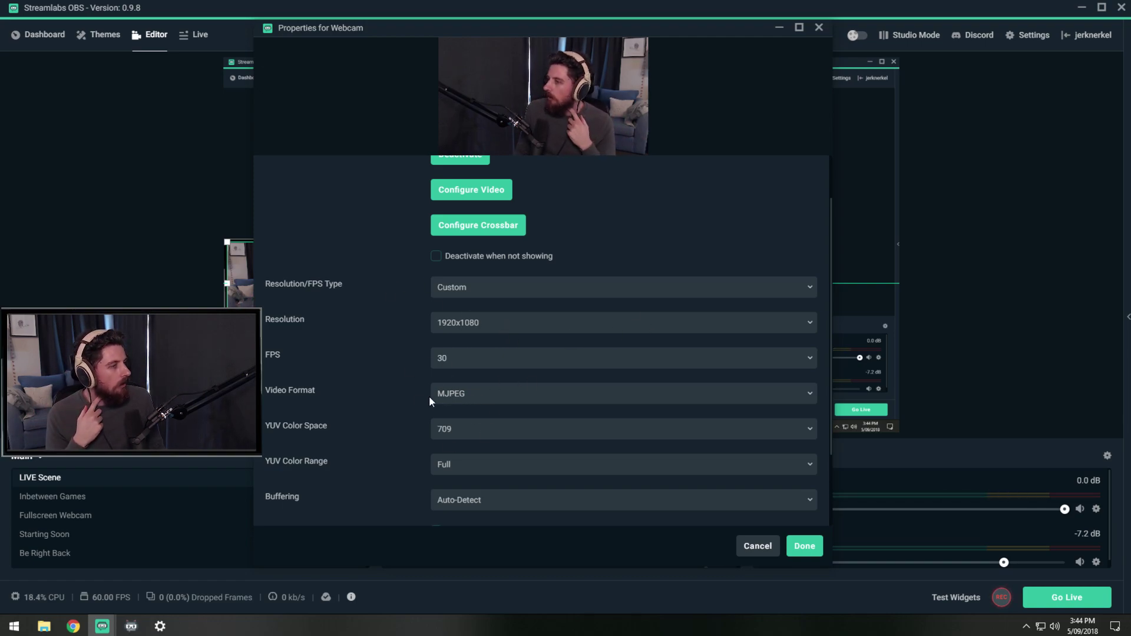
{"action": "scroll", "coordinate": [377, 402], "scroll_direction": "down", "scroll_amount": 1}
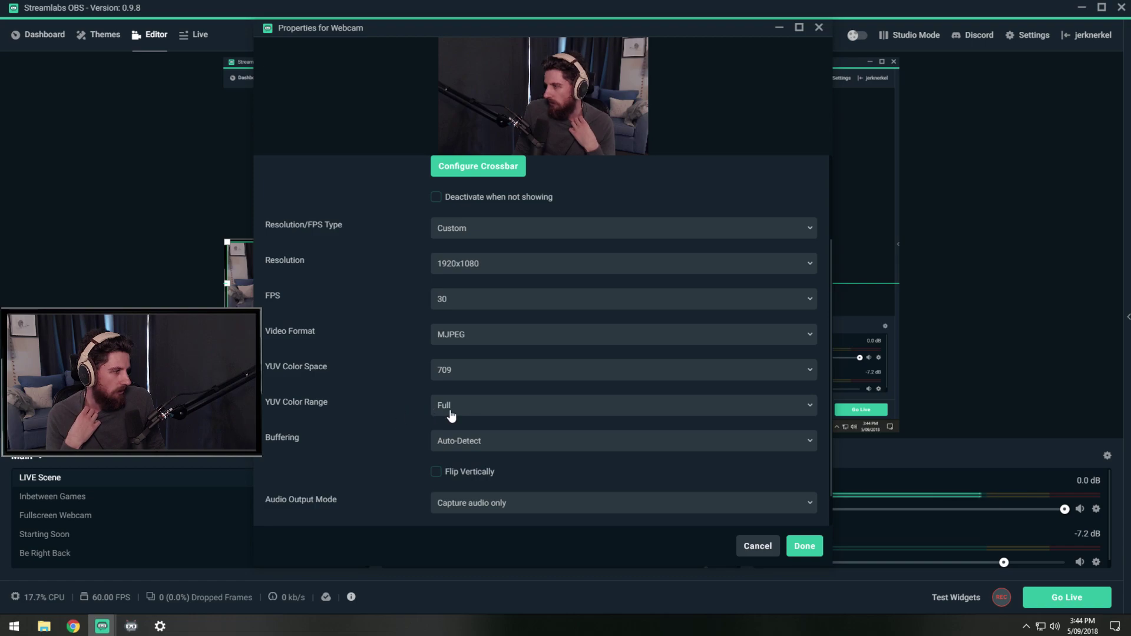
{"action": "scroll", "coordinate": [433, 404], "scroll_direction": "down", "scroll_amount": 1}
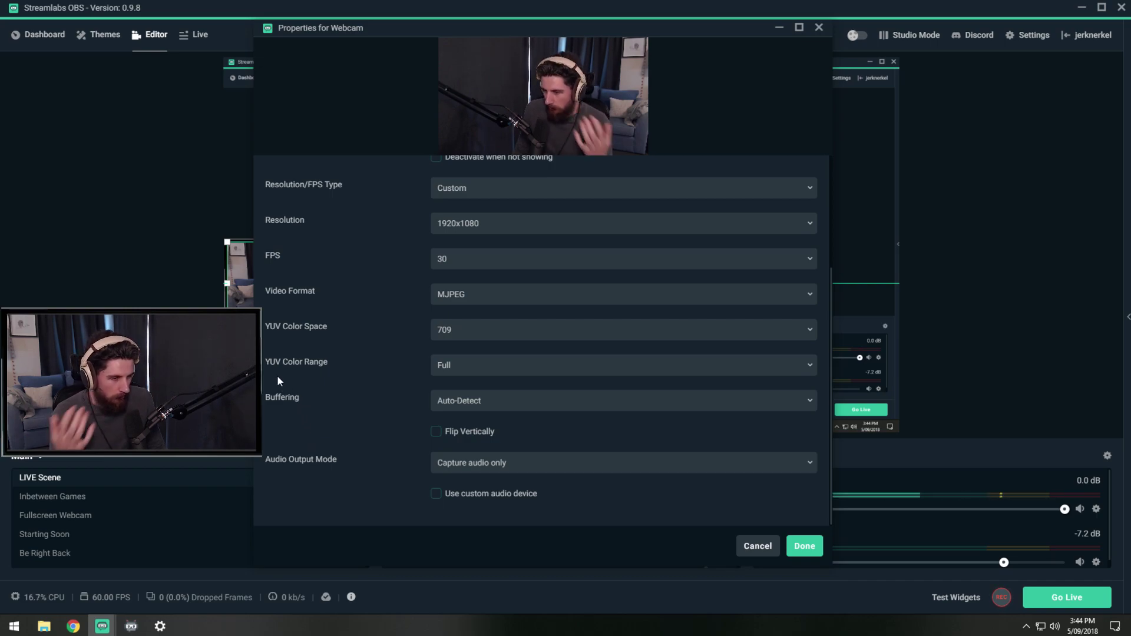
{"action": "scroll", "coordinate": [290, 368], "scroll_direction": "up", "scroll_amount": 2}
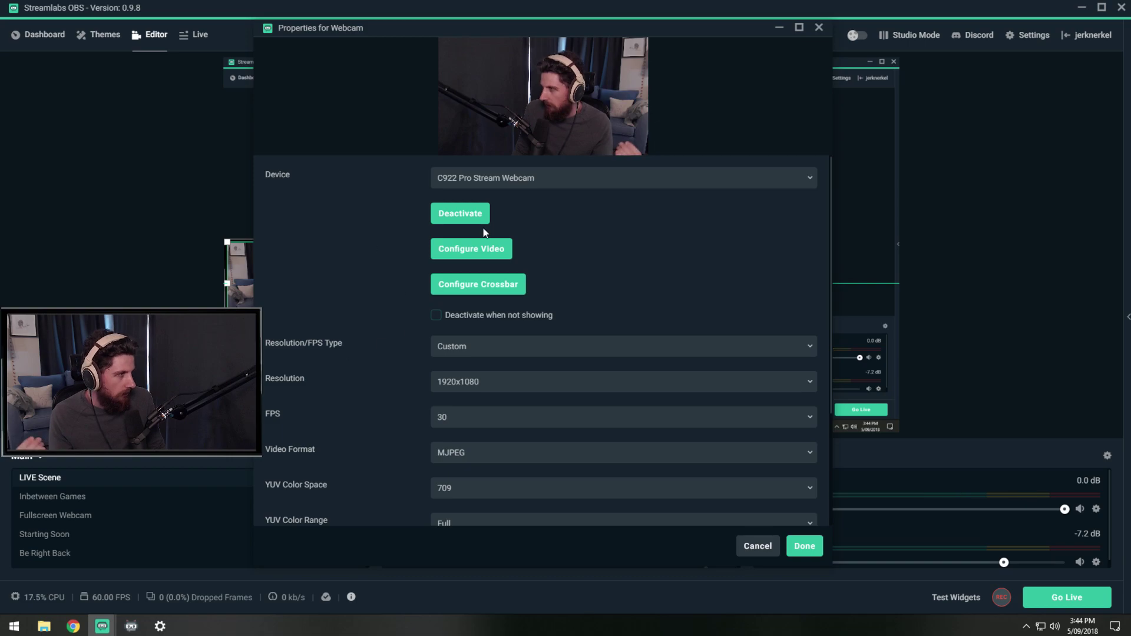
Open Configure Video and fine-tune Video Proc Amp brightness, leaving it at 121
{"action": "left_click", "coordinate": [463, 254]}
{"action": "mouse_move", "coordinate": [150, 23]}
{"action": "left_mouse_down"}
{"action": "mouse_move", "coordinate": [324, 61]}
{"action": "mouse_move", "coordinate": [391, 91]}
{"action": "left_mouse_up"}
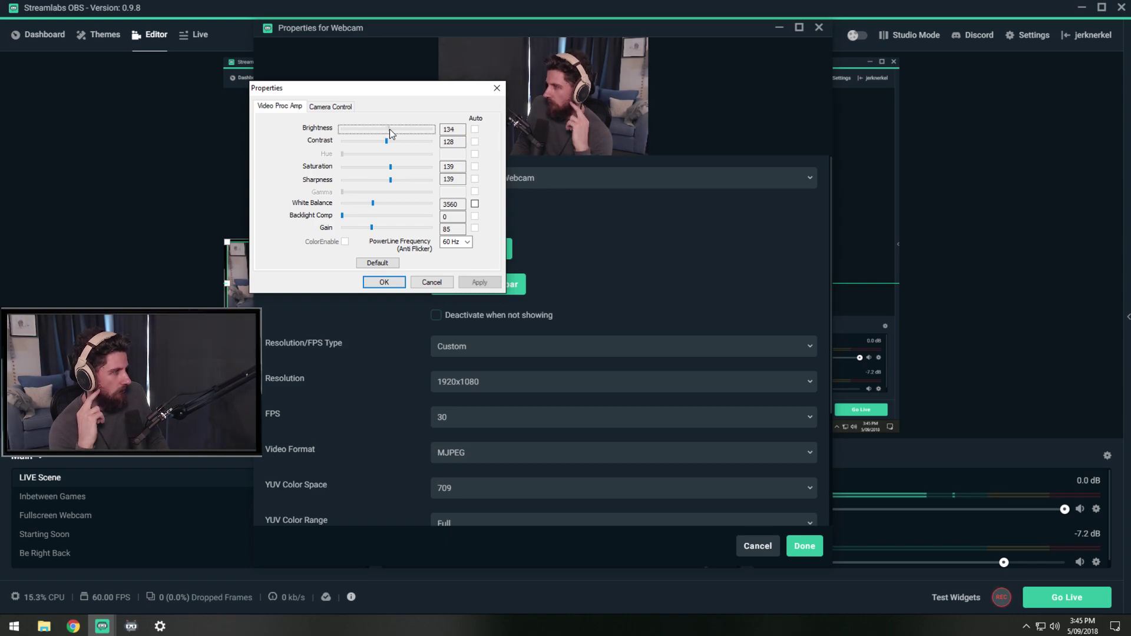
{"action": "left_click_drag", "start_coordinate": [384, 132], "coordinate": [386, 132]}
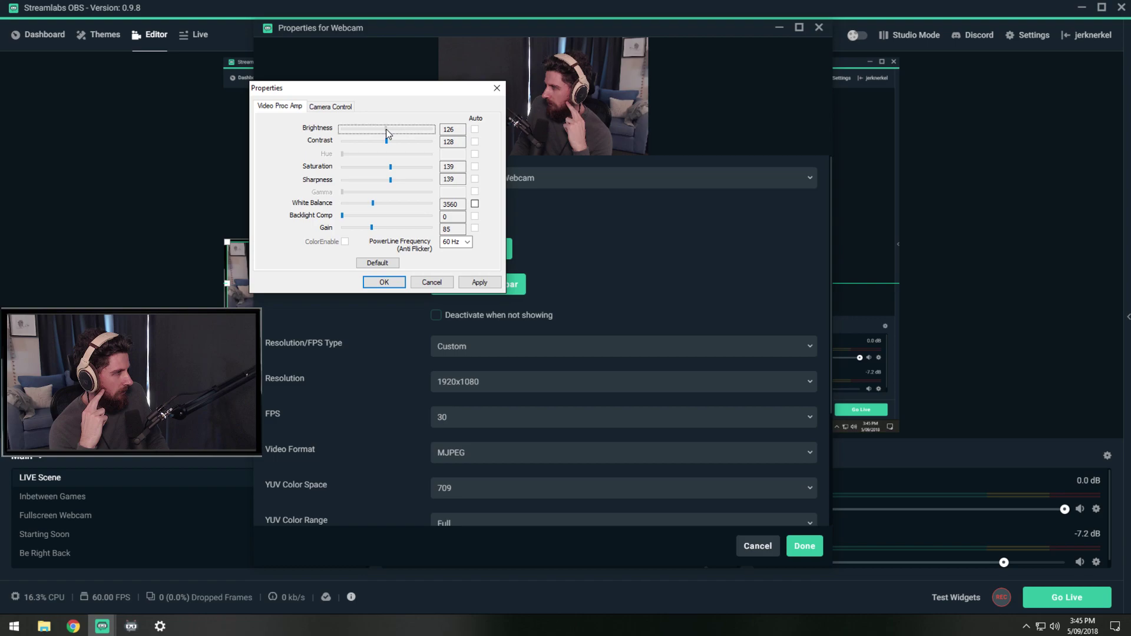
{"action": "left_click_drag", "start_coordinate": [386, 133], "coordinate": [389, 133]}
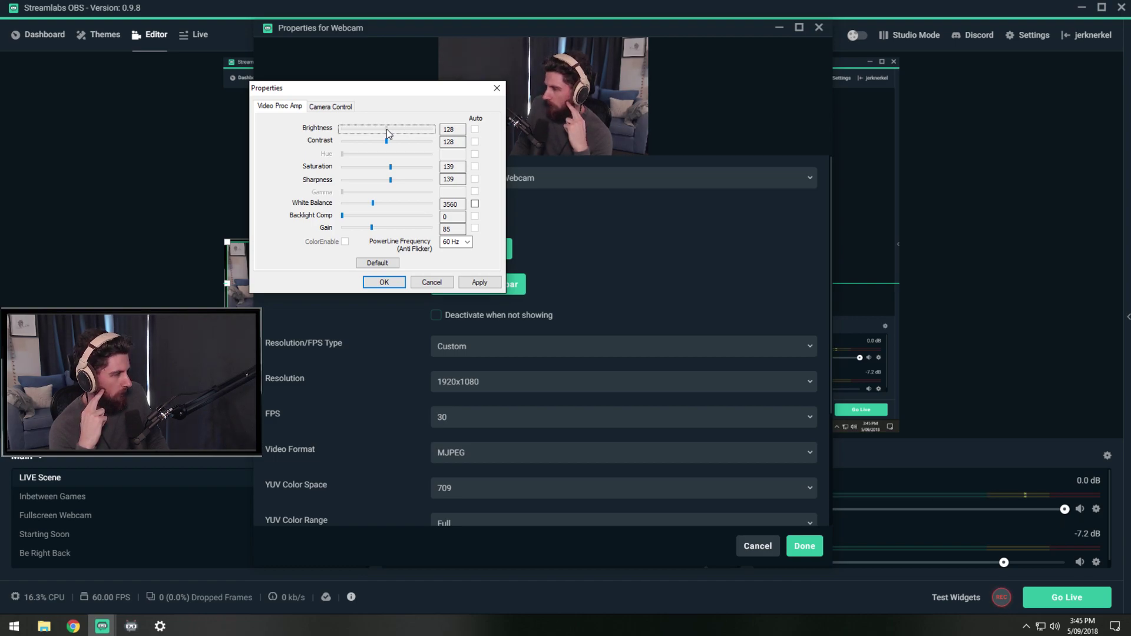
{"action": "left_click_drag", "start_coordinate": [387, 133], "coordinate": [383, 132]}
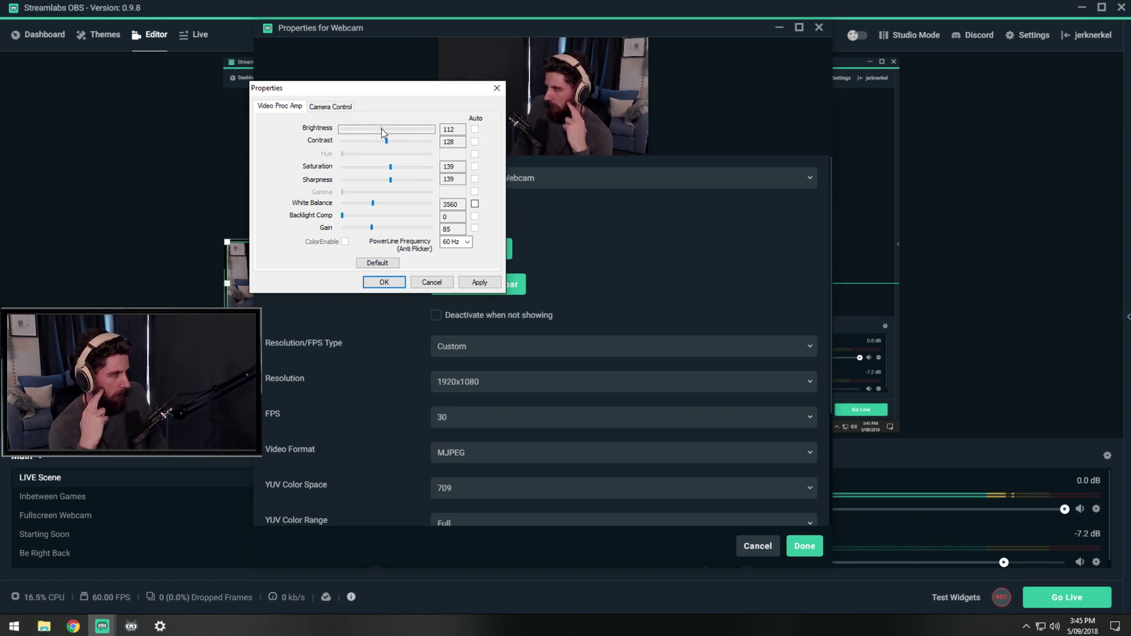
{"action": "left_click_drag", "start_coordinate": [387, 133], "coordinate": [384, 133]}
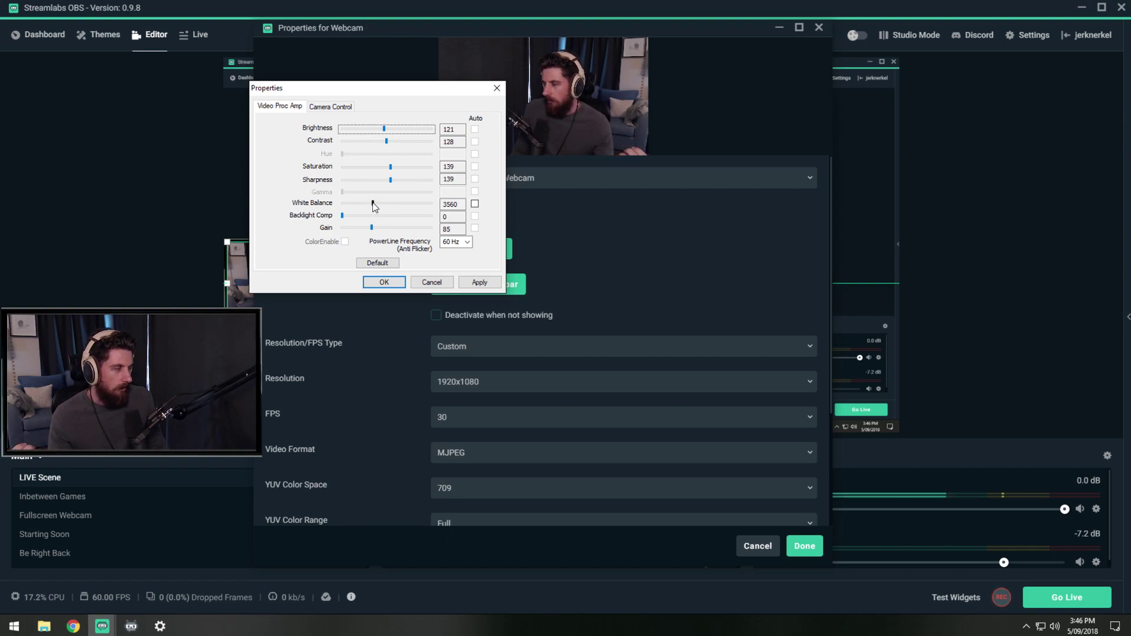
{"action": "mouse_move", "coordinate": [372, 204]}
{"action": "left_mouse_down"}
{"action": "mouse_move", "coordinate": [393, 205]}
{"action": "mouse_move", "coordinate": [355, 207]}
{"action": "left_mouse_up"}
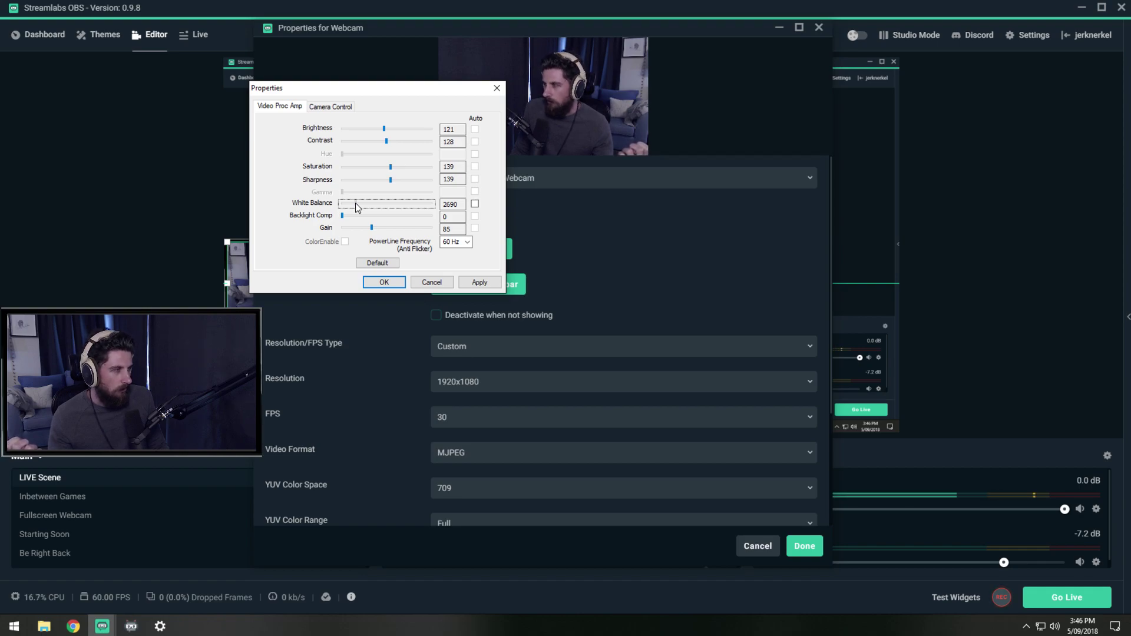
{"action": "left_click_drag", "start_coordinate": [355, 204], "coordinate": [374, 207]}
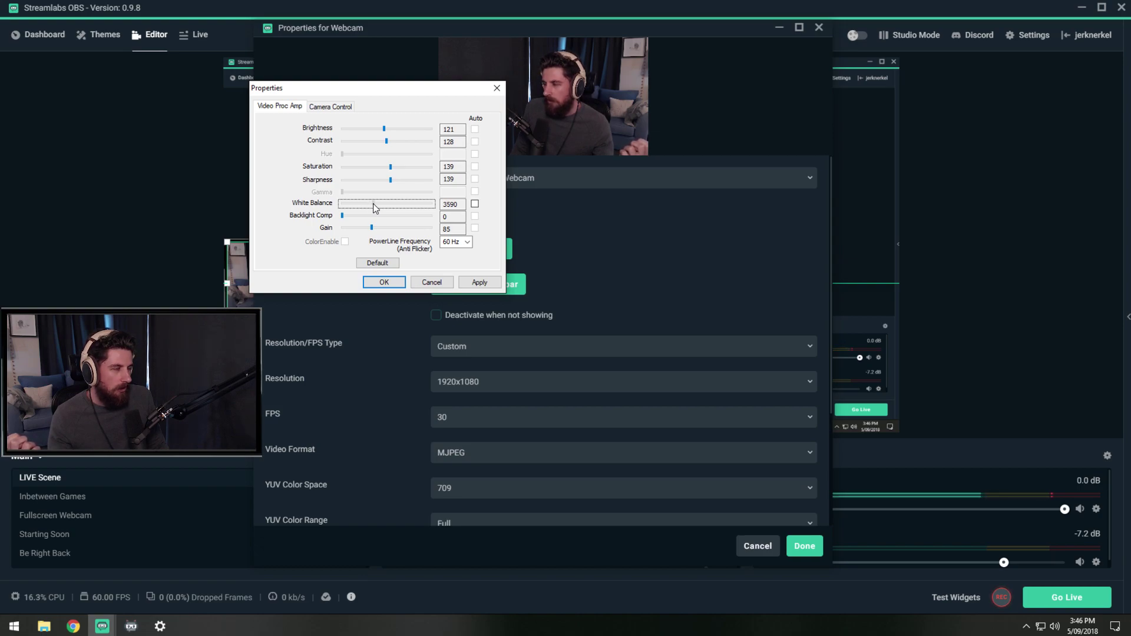
{"action": "left_click_drag", "start_coordinate": [372, 208], "coordinate": [373, 208]}
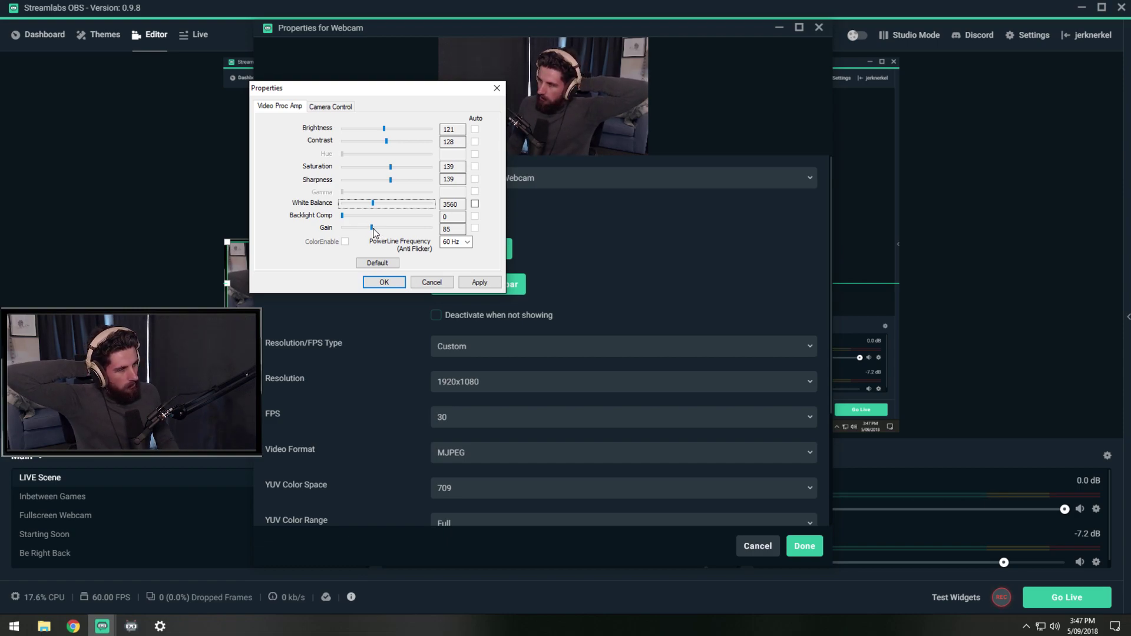
Test higher gain values, return gain to 85, and set PowerLine Frequency to 50 Hz
{"action": "left_click", "coordinate": [373, 229]}
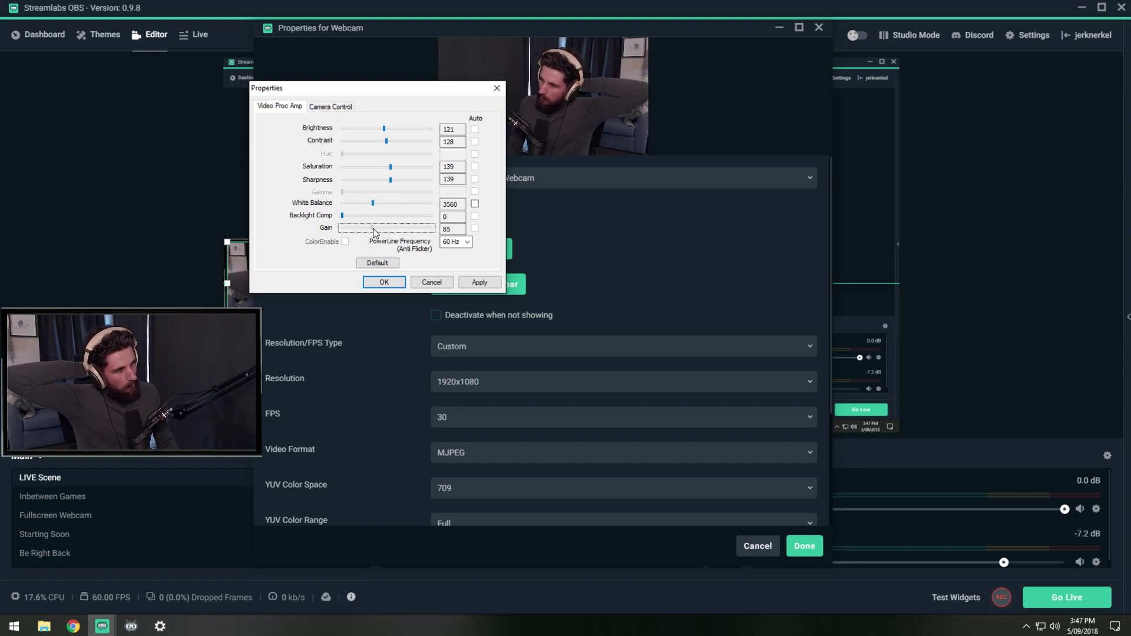
{"action": "left_click_drag", "start_coordinate": [379, 232], "coordinate": [412, 233]}
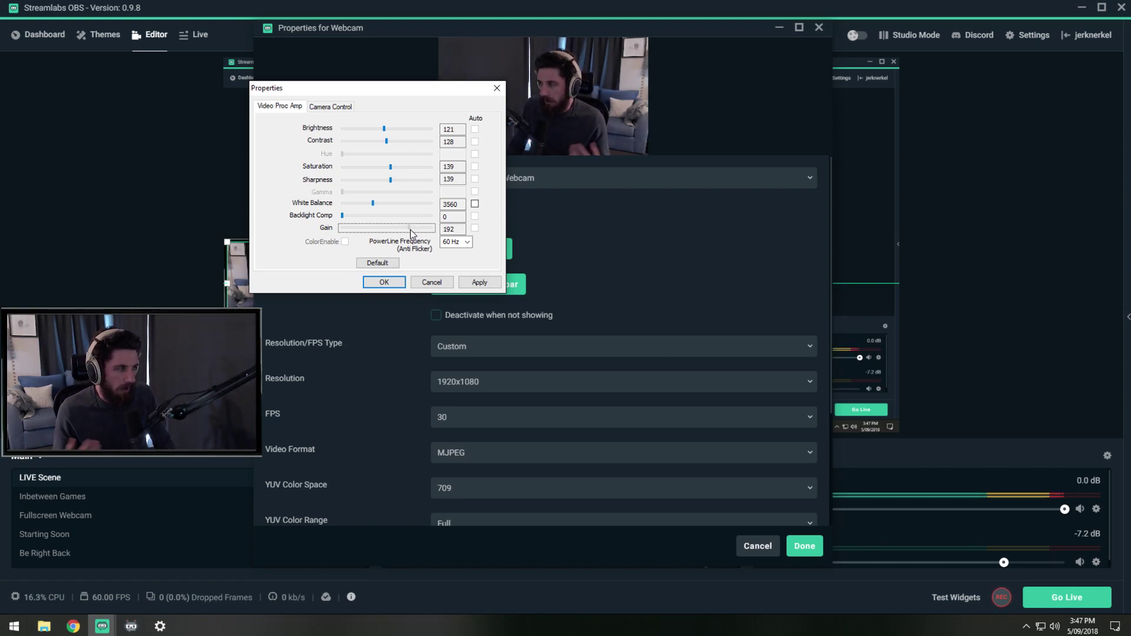
{"action": "left_click_drag", "start_coordinate": [410, 233], "coordinate": [414, 233]}
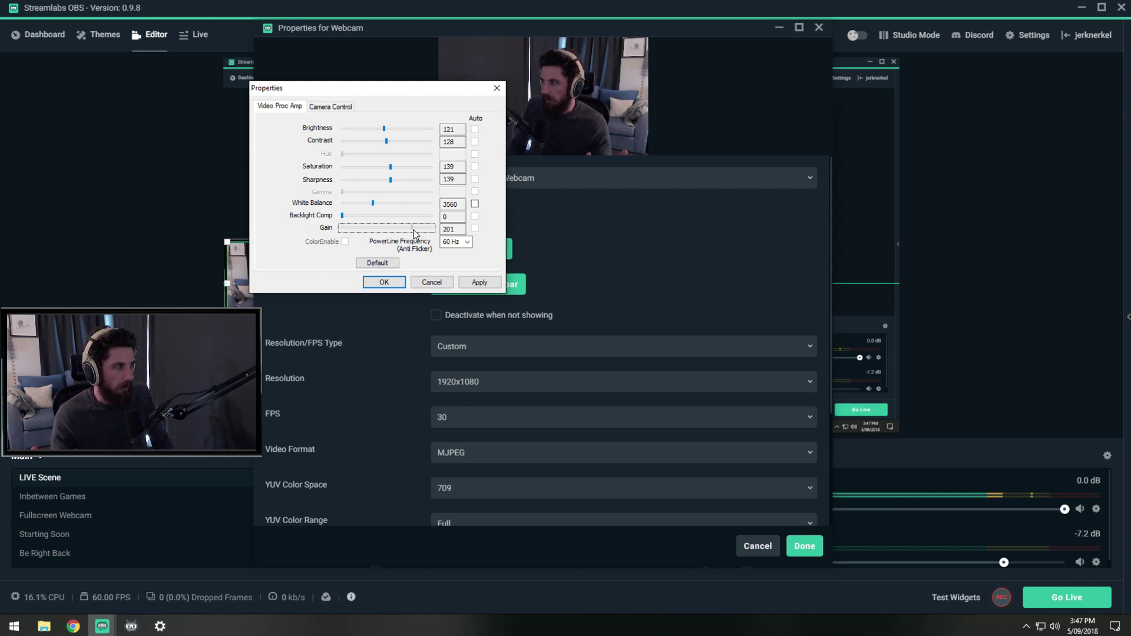
{"action": "left_click_drag", "start_coordinate": [413, 233], "coordinate": [414, 233]}
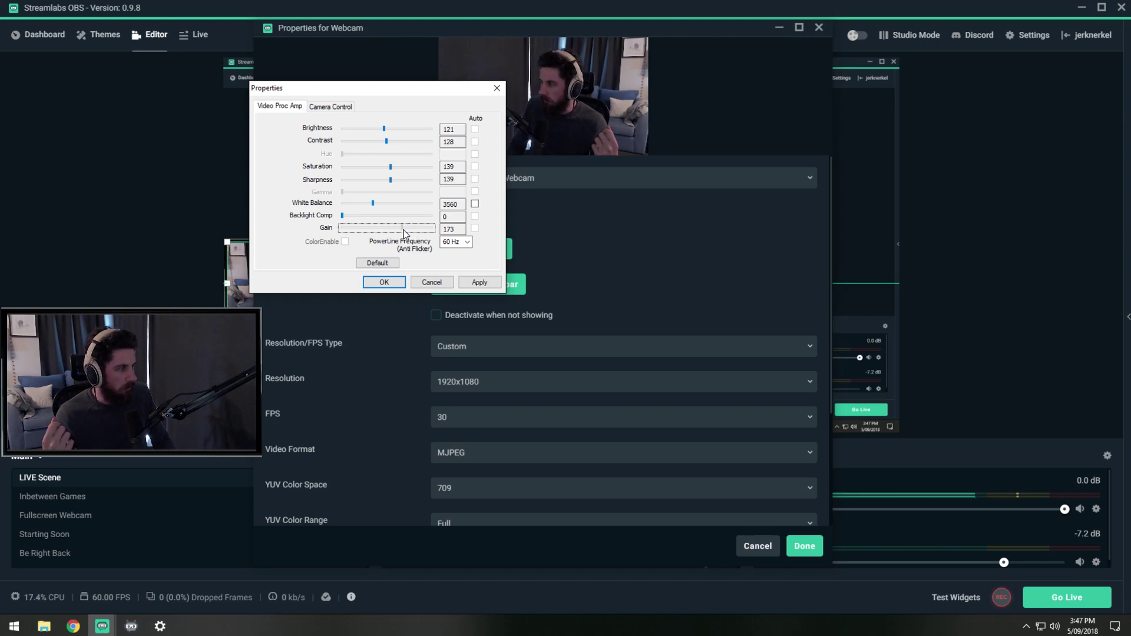
{"action": "mouse_move", "coordinate": [397, 234]}
{"action": "left_mouse_down"}
{"action": "mouse_move", "coordinate": [408, 237]}
{"action": "mouse_move", "coordinate": [375, 235]}
{"action": "left_mouse_up"}
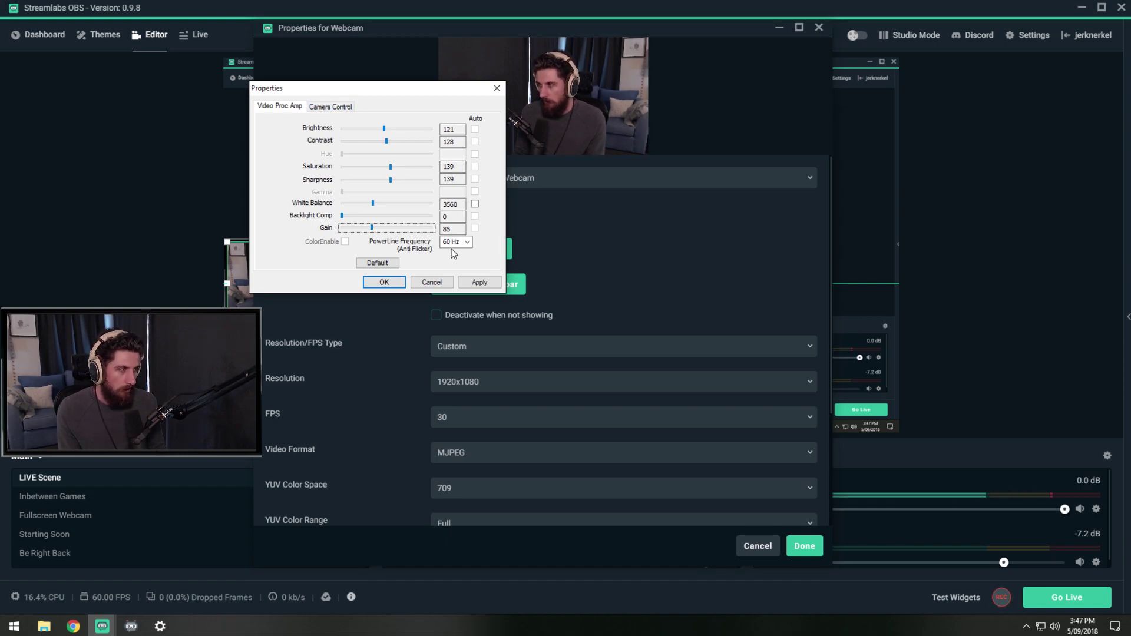
{"action": "left_click", "coordinate": [468, 244]}
{"action": "left_click", "coordinate": [490, 246]}
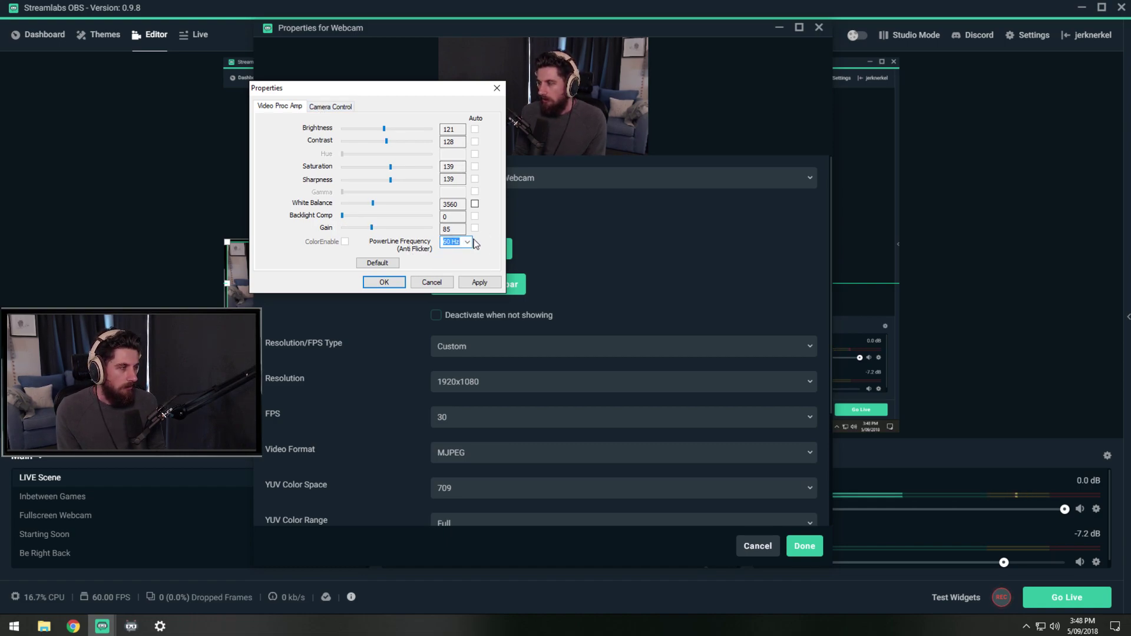
Switch the webcam settings to the Camera Control tab
{"action": "left_click", "coordinate": [325, 108]}
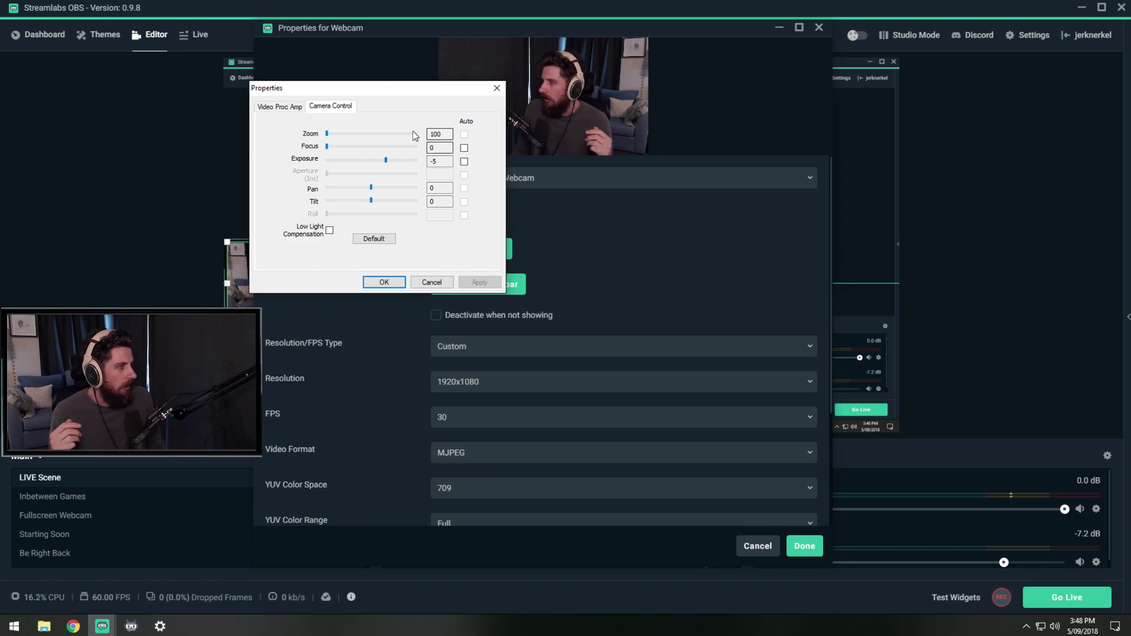
Test zoom and focus (tried 18), keeping zoom 100 and focus 0, with dialog moved left
{"action": "left_click", "coordinate": [328, 136]}
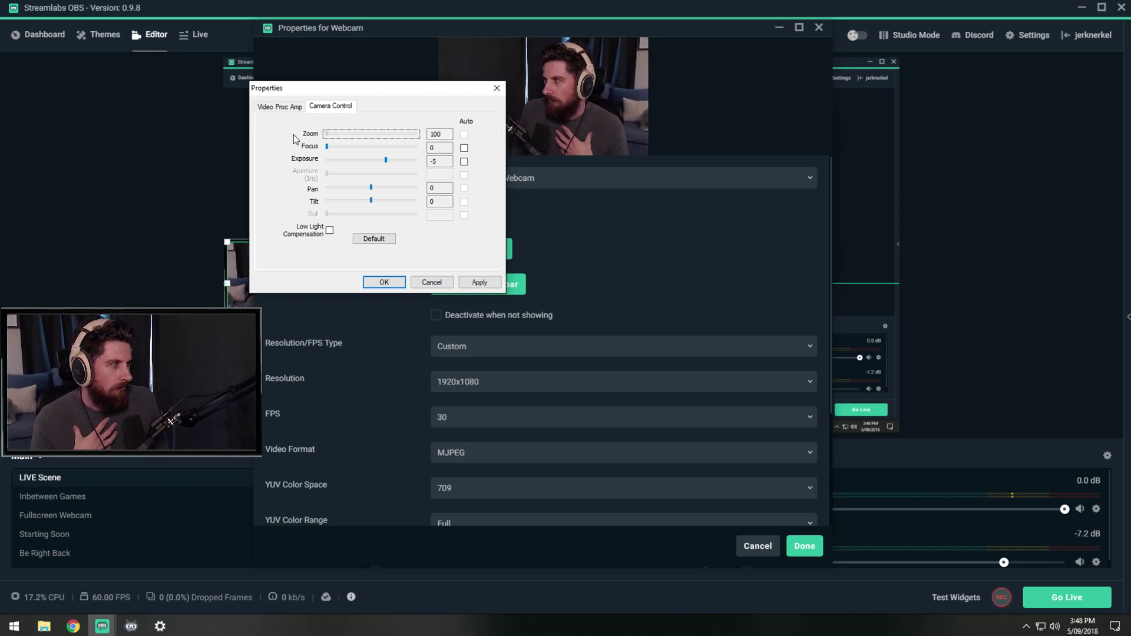
{"action": "mouse_move", "coordinate": [326, 136]}
{"action": "left_mouse_down"}
{"action": "mouse_move", "coordinate": [358, 142]}
{"action": "mouse_move", "coordinate": [327, 151]}
{"action": "left_mouse_up"}
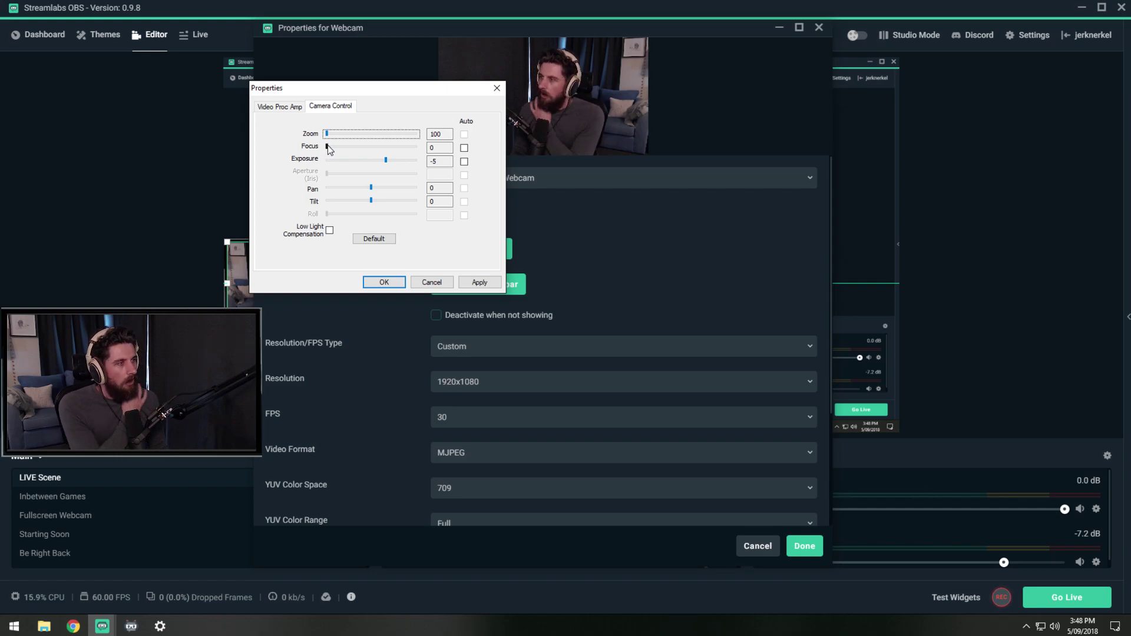
{"action": "left_click_drag", "start_coordinate": [327, 147], "coordinate": [333, 148]}
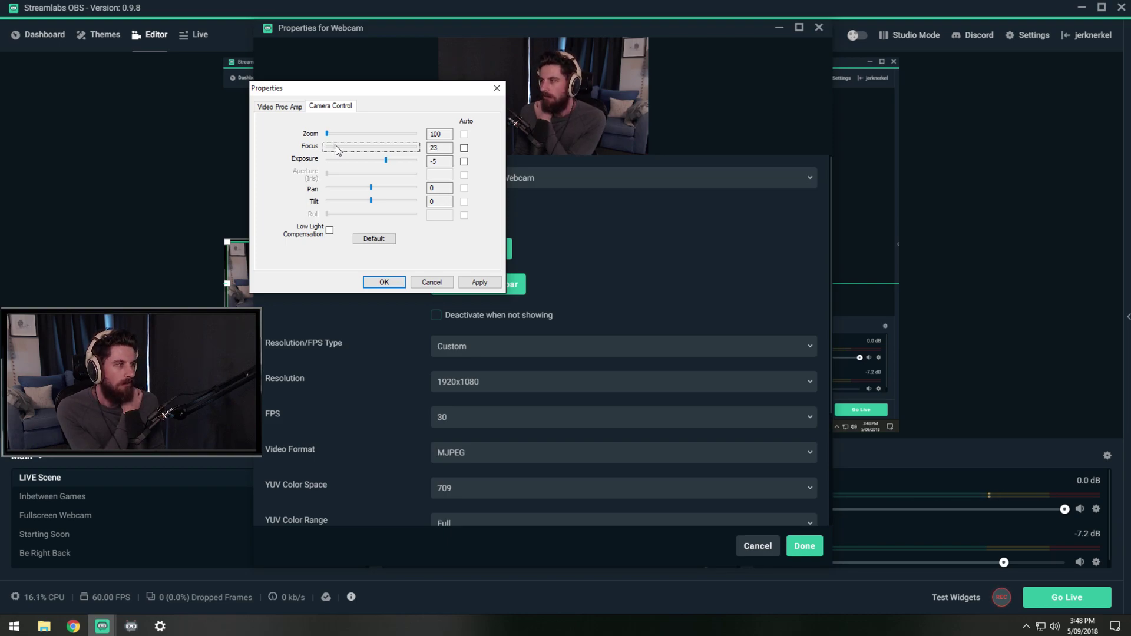
{"action": "left_click_drag", "start_coordinate": [334, 146], "coordinate": [336, 145]}
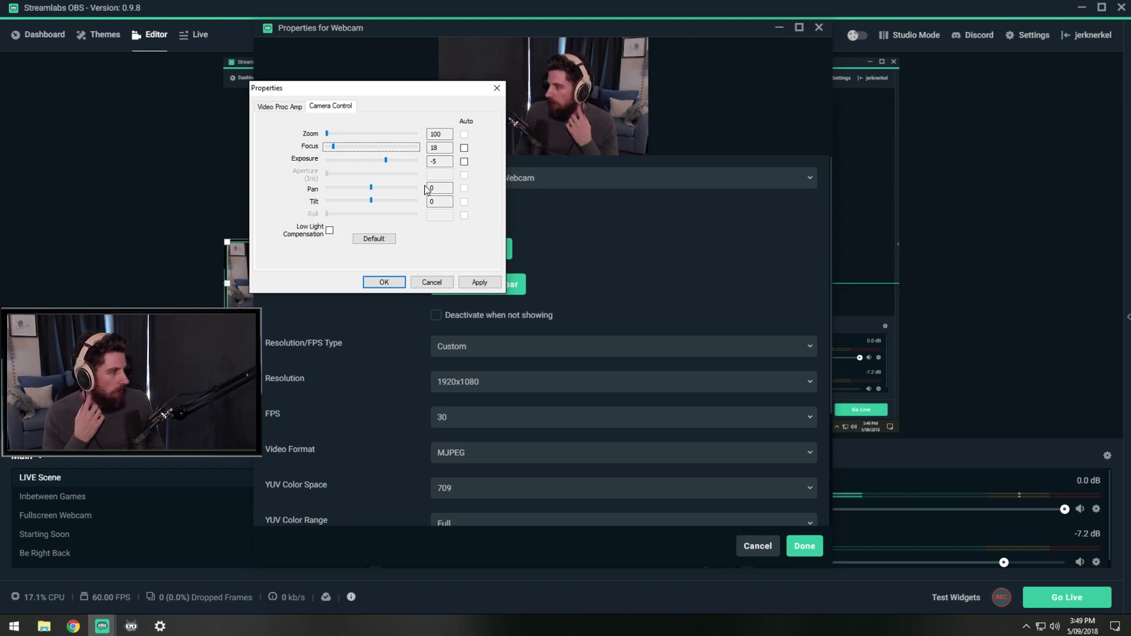
{"action": "left_click_drag", "start_coordinate": [432, 96], "coordinate": [335, 96]}
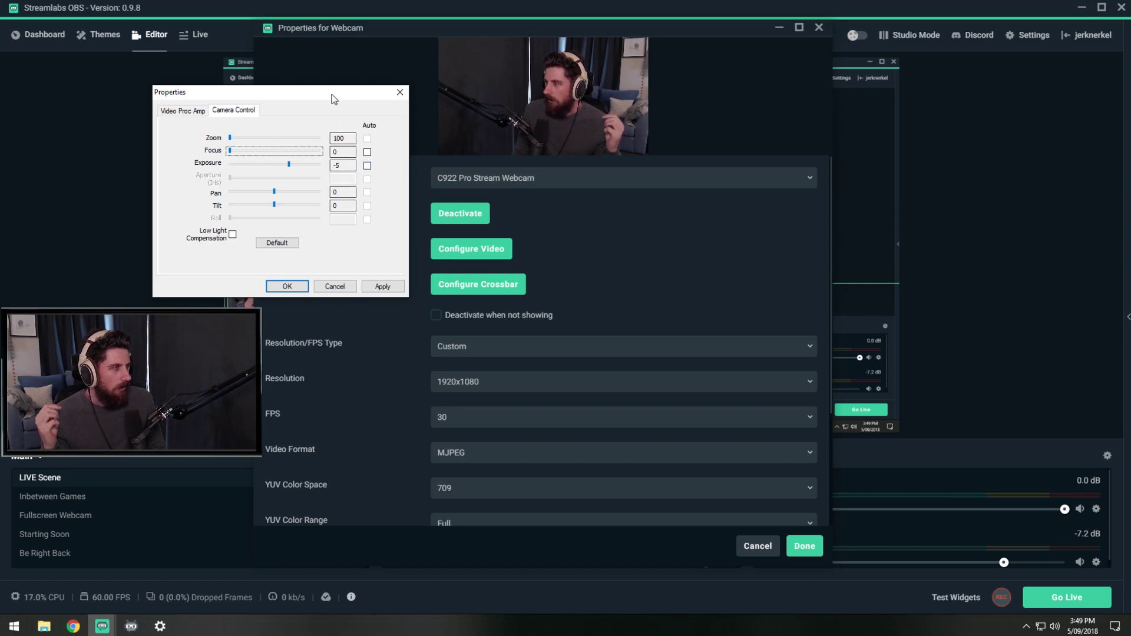
Try exposure at -4, keep it at -5, and cancel the Camera Control settings
{"action": "left_click_drag", "start_coordinate": [333, 97], "coordinate": [205, 89]}
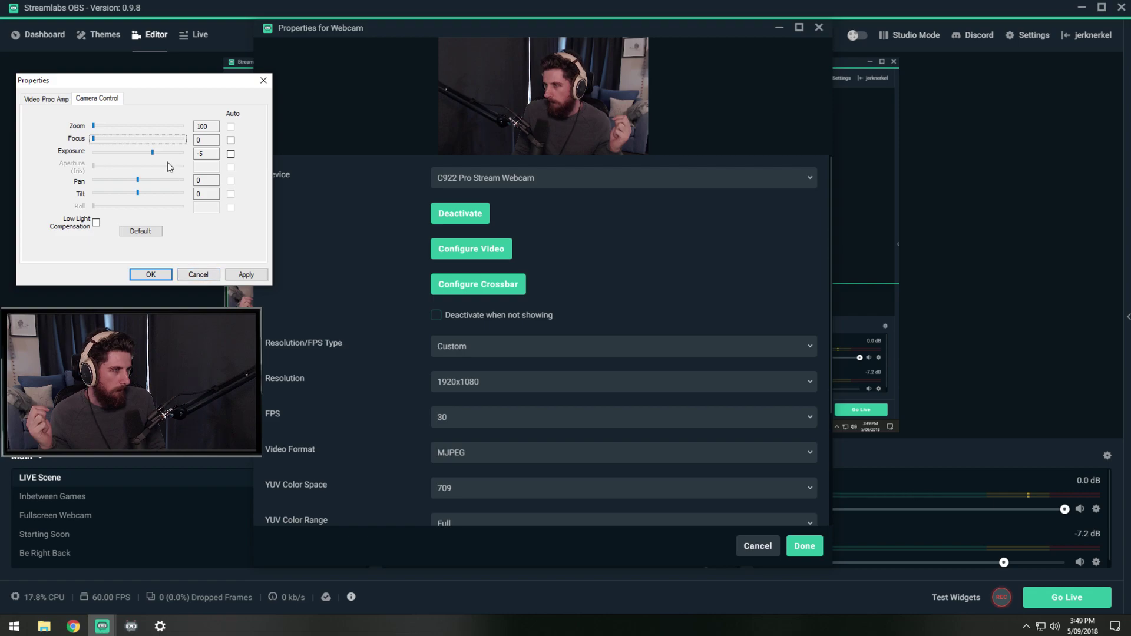
{"action": "left_click", "coordinate": [153, 153]}
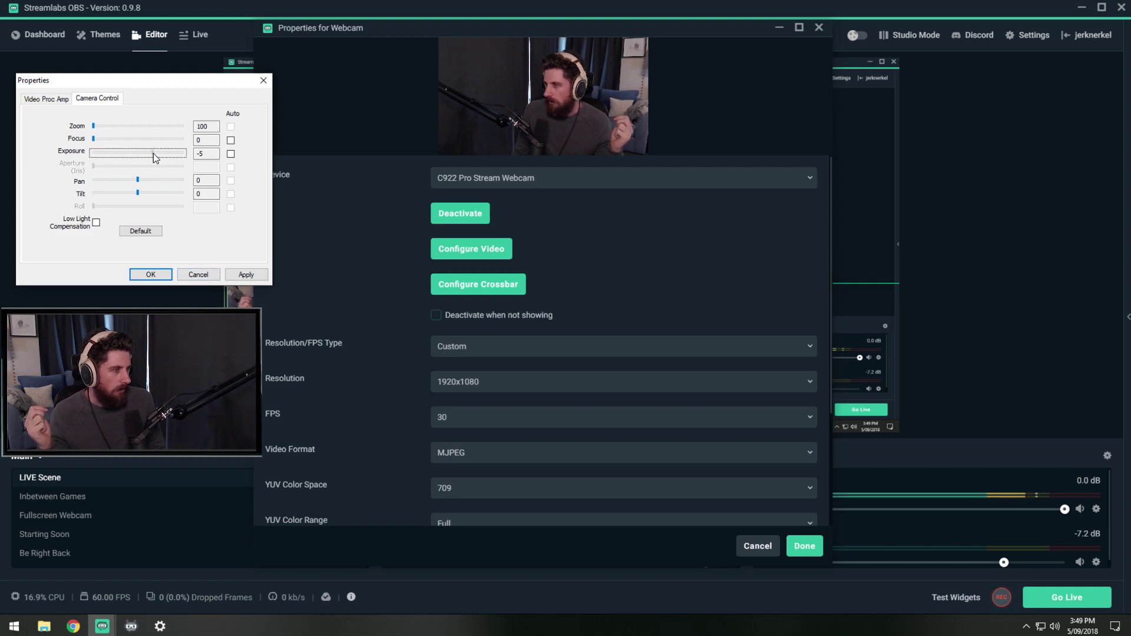
{"action": "left_click_drag", "start_coordinate": [156, 152], "coordinate": [156, 152]}
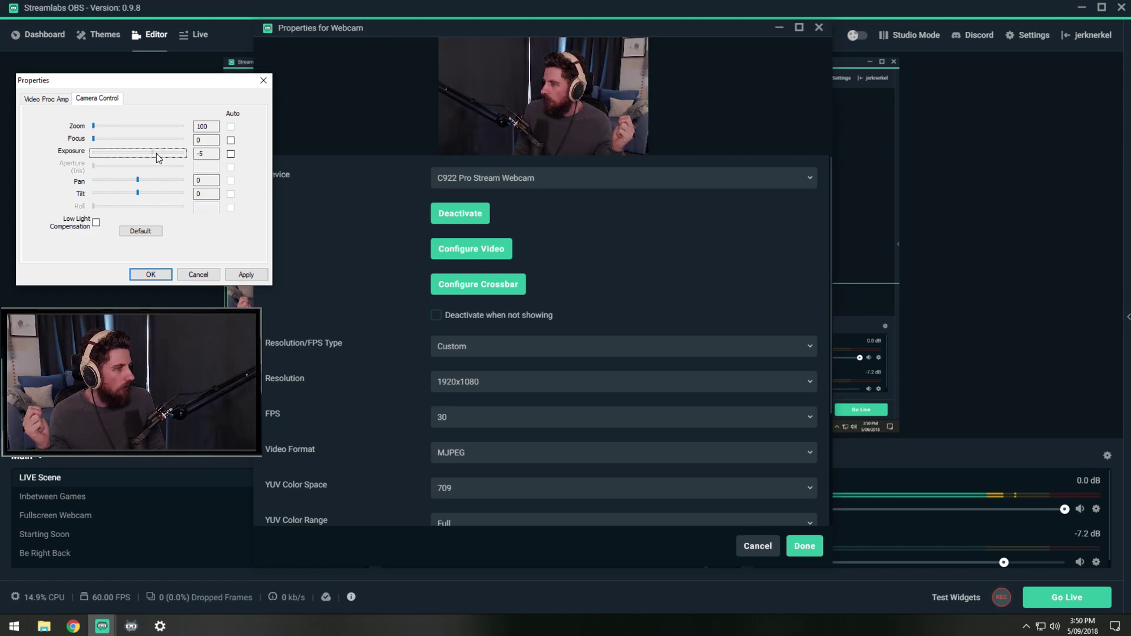
{"action": "left_click", "coordinate": [198, 275]}
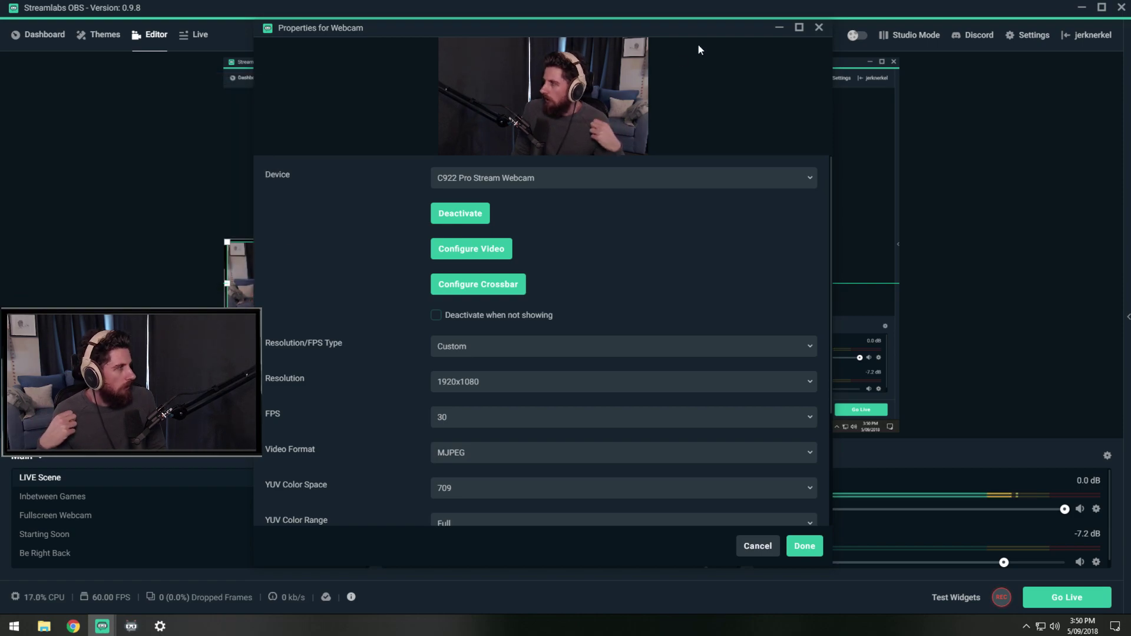
Close the Properties for Webcam window with Done, returning to the editor
{"action": "left_click", "coordinate": [819, 27]}
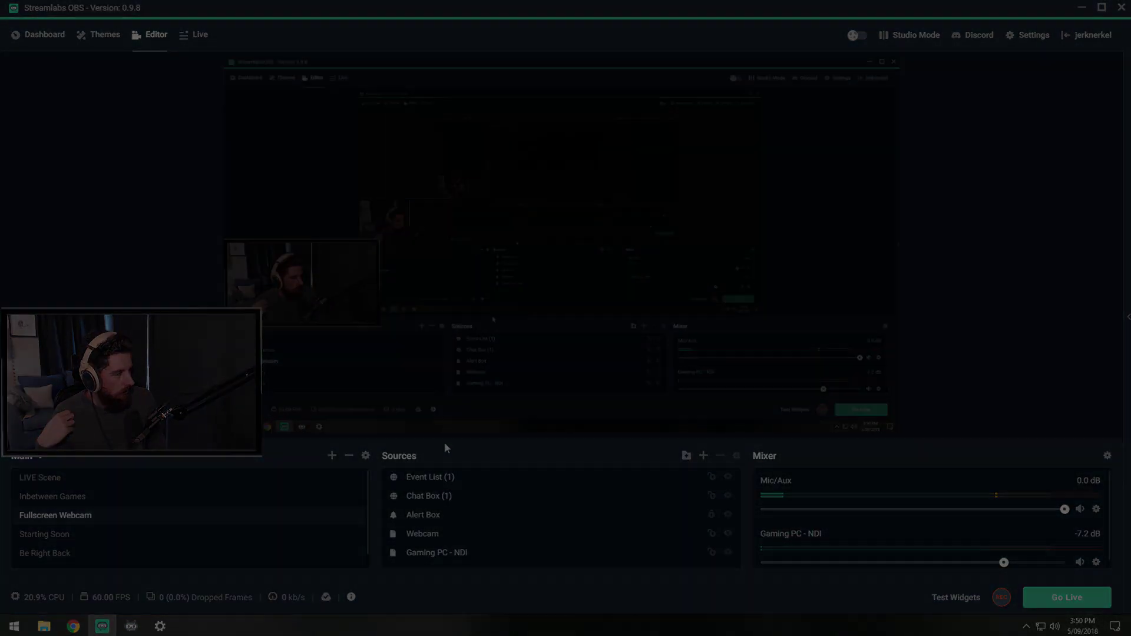